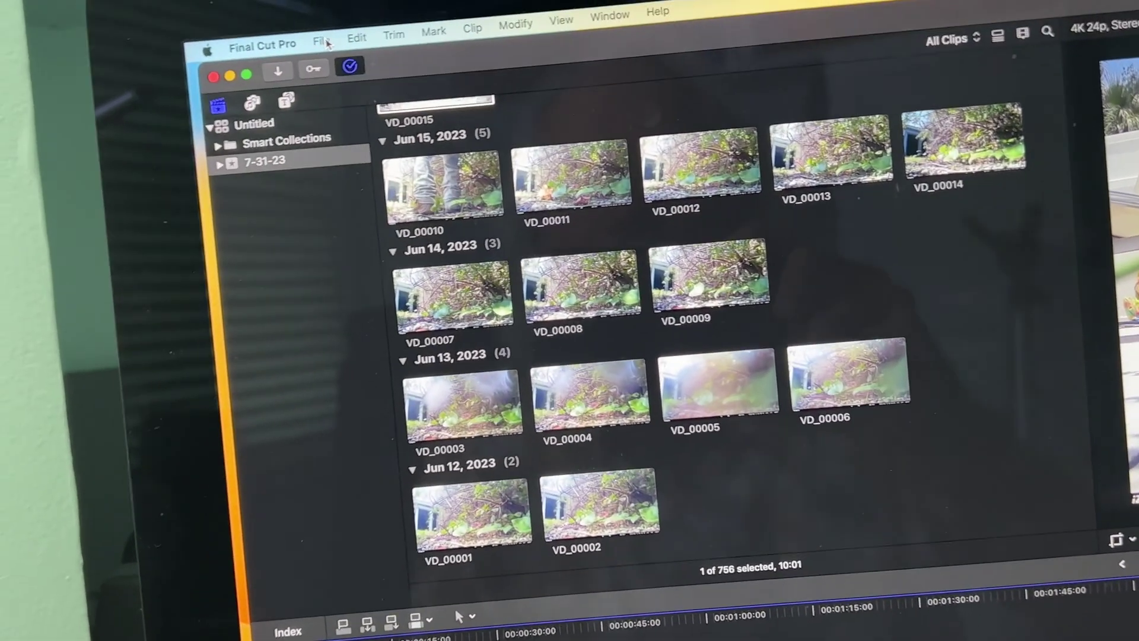
Start importing the REC-0001-A and REC-0002-A kite surfing clips from the SD card
left_click(321, 40)
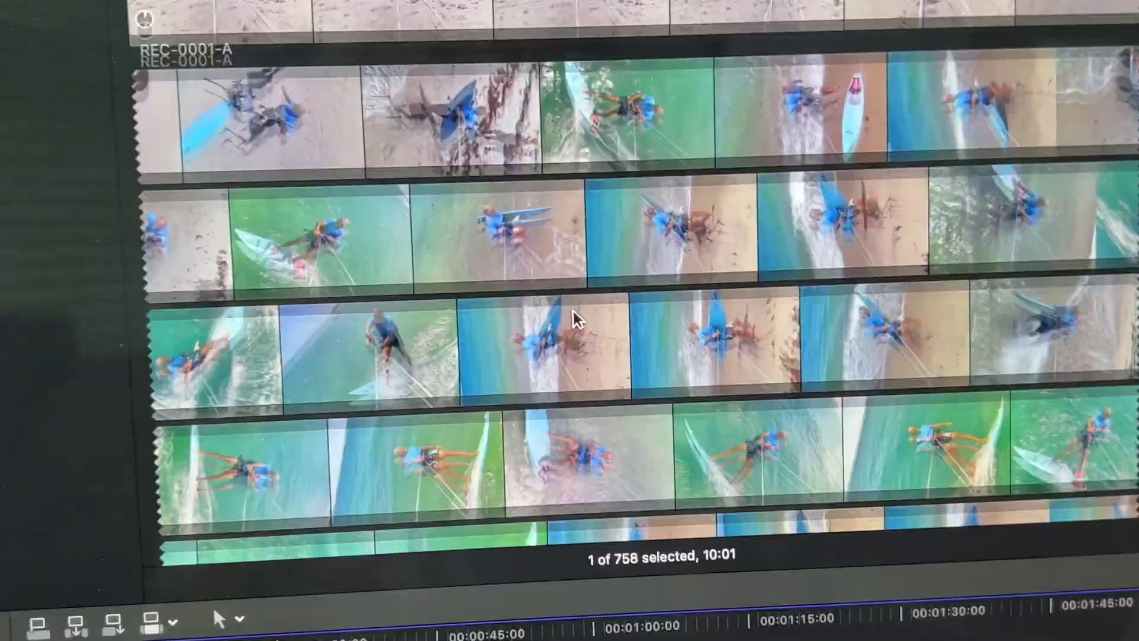
scroll(554, 372, "down", 2)
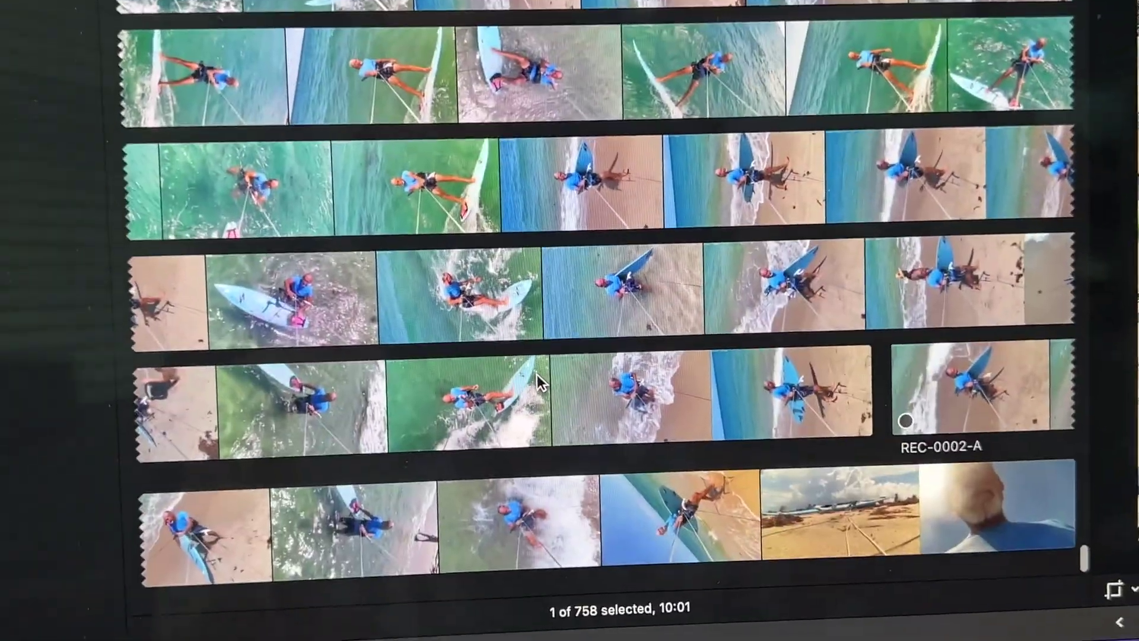
scroll(536, 375, "down", 10)
scroll(547, 359, "down", 5)
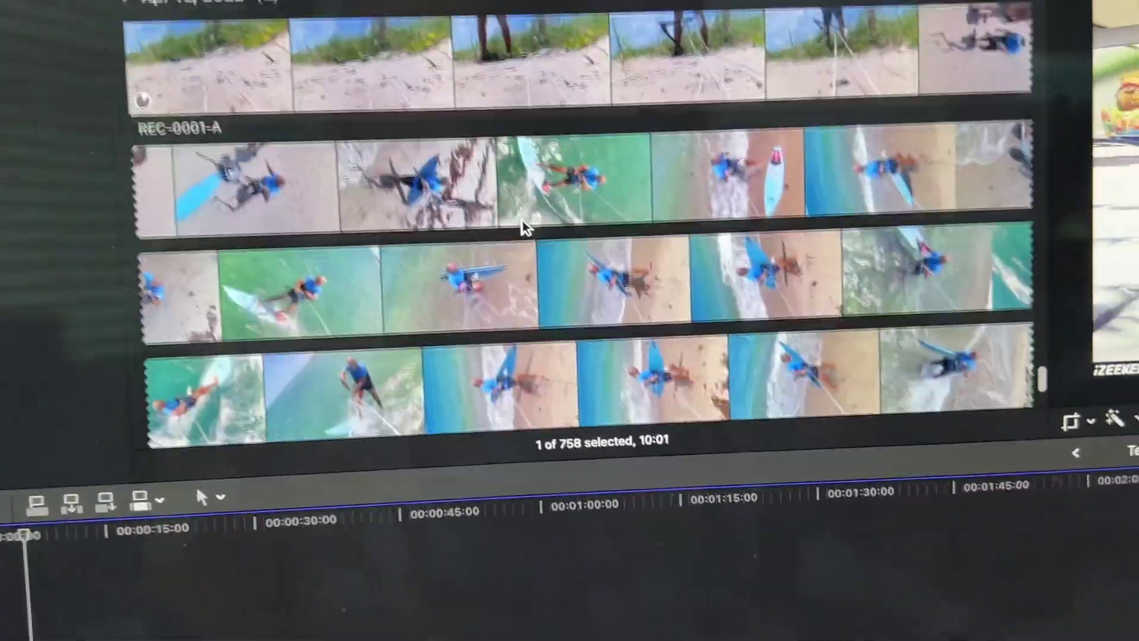